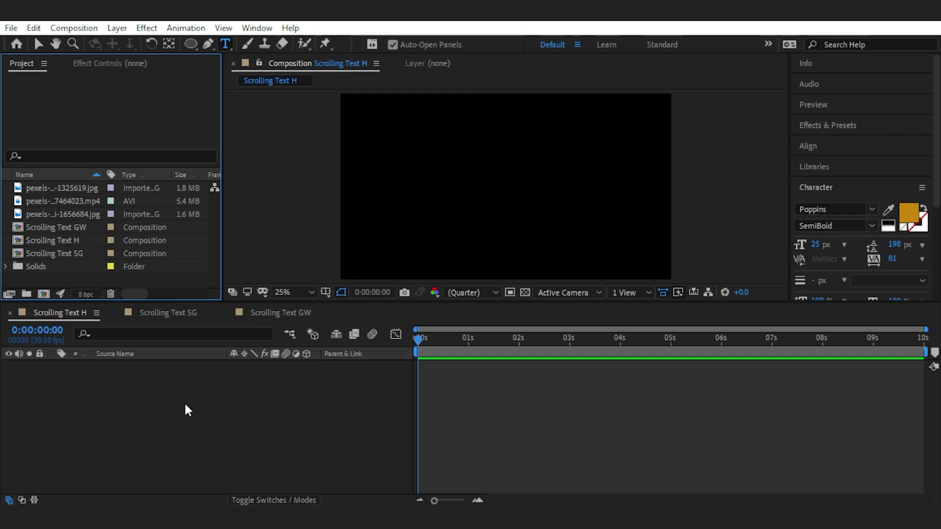
Step: Add the pexels-lilartsy-1325619.jpg photo to the Scrolling Text H composition and scale it down to fit the frame
left_click(71, 186)
left_click_drag(71, 186, 134, 397)
key("s")
left_click_drag(255, 381, 213, 386)
left_click(310, 409)
left_click(54, 366)
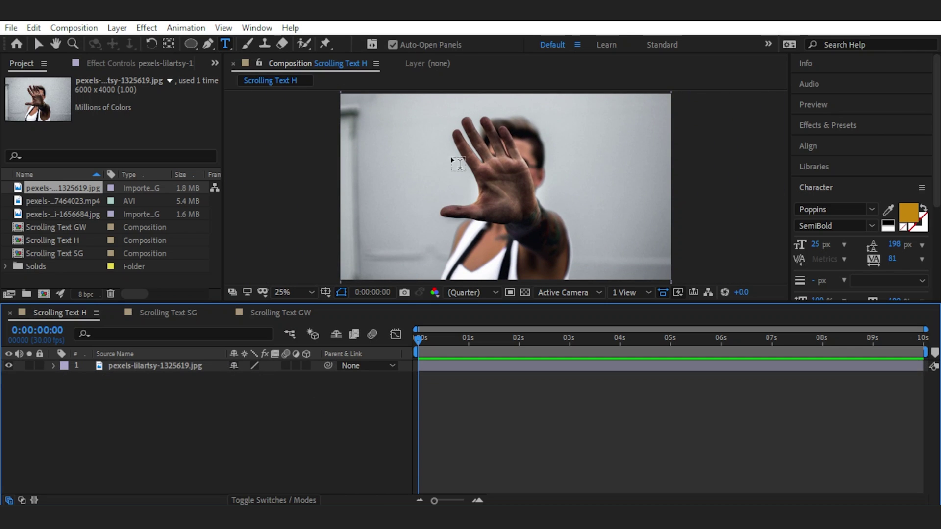
Step: Create a text layer reading "This hand is super dirty" on the photo beside the thumb
left_click(225, 44)
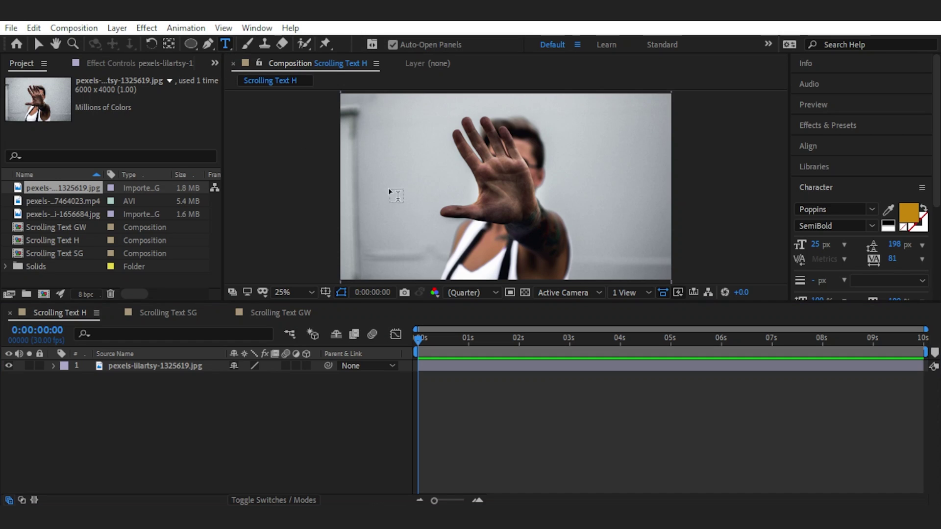
left_click(405, 215)
type("This hand is super dirty")
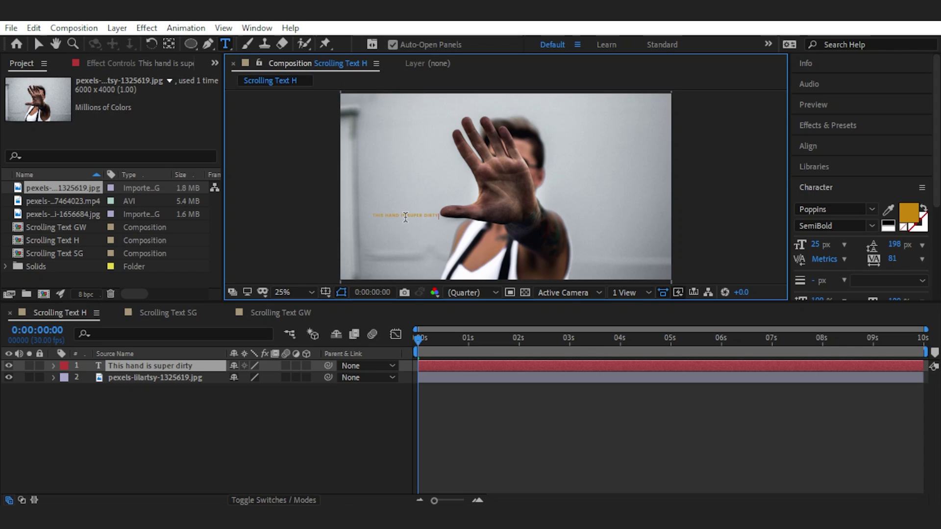
left_click(175, 400)
Step: Change the fill colour of the "This hand is super dirty" text to purple
double_click(158, 366)
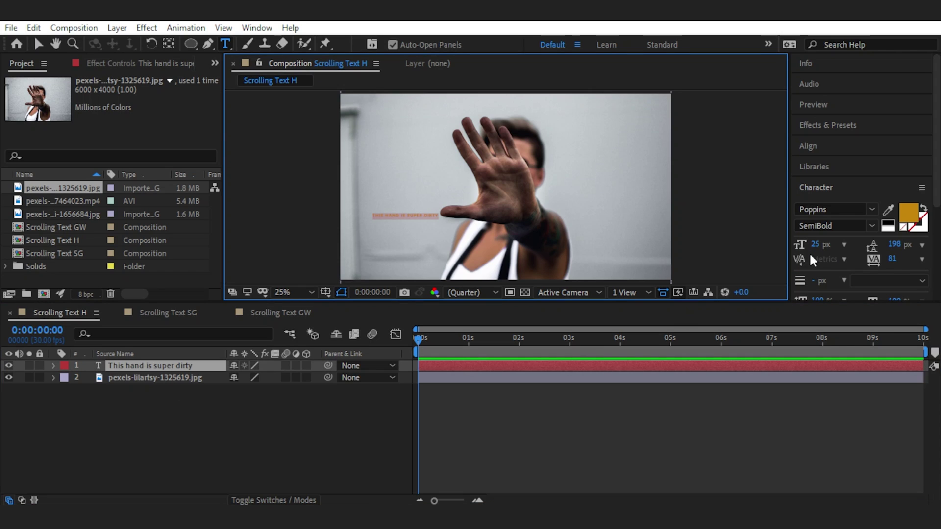
left_click(908, 217)
mouse_move(202, 183)
left_mouse_down()
mouse_move(185, 145)
mouse_move(161, 140)
left_mouse_up()
left_click_drag(225, 131, 228, 113)
left_click(318, 88)
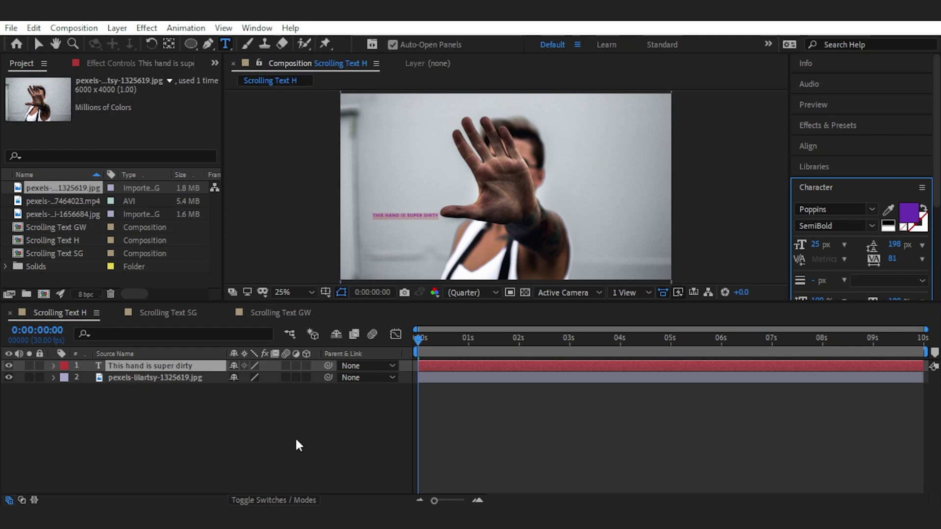
left_click(295, 437)
Step: Draw a closed Pen tool mask on the text layer that follows the hand's outline around the thumb, fingertips and wrist
left_click(173, 365)
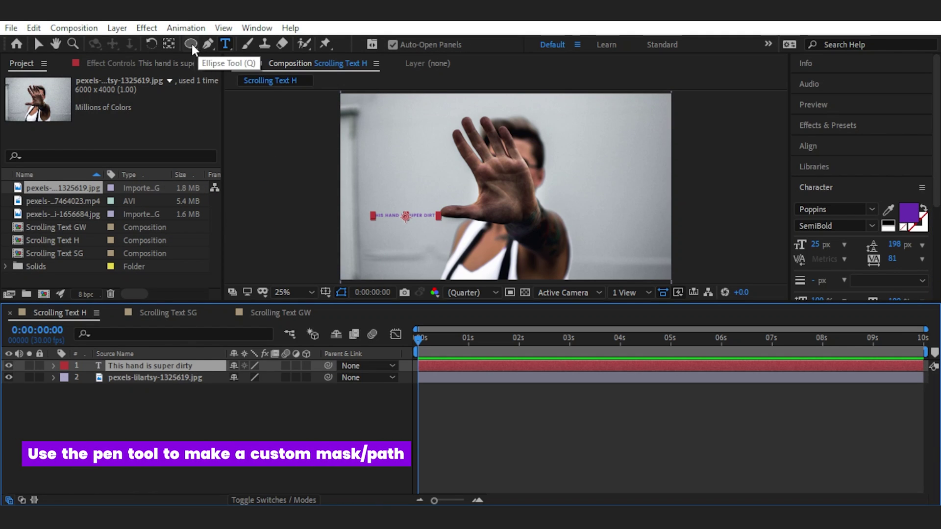
left_click(209, 44)
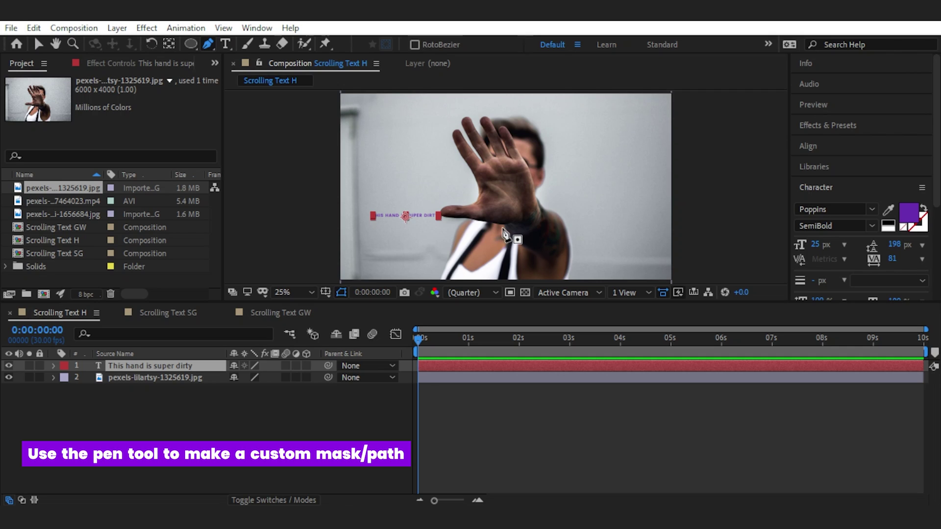
key(".")
left_click(500, 268)
left_click_drag(370, 248, 368, 237)
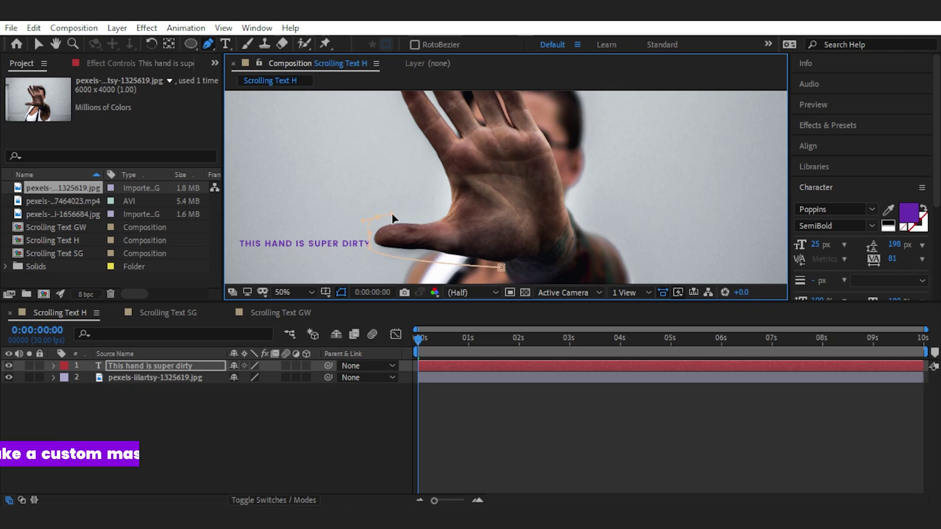
left_click(444, 205)
left_click(442, 186)
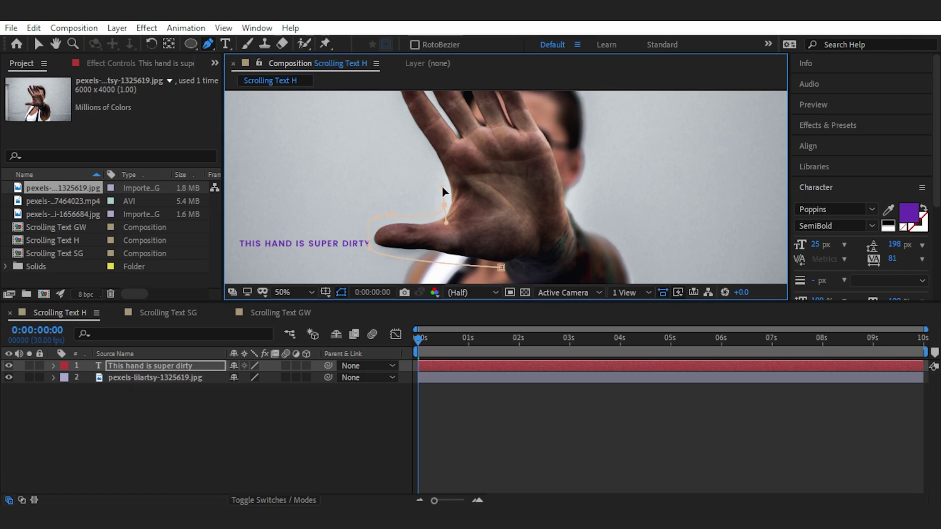
left_click(418, 141)
left_click_drag(411, 160, 423, 238)
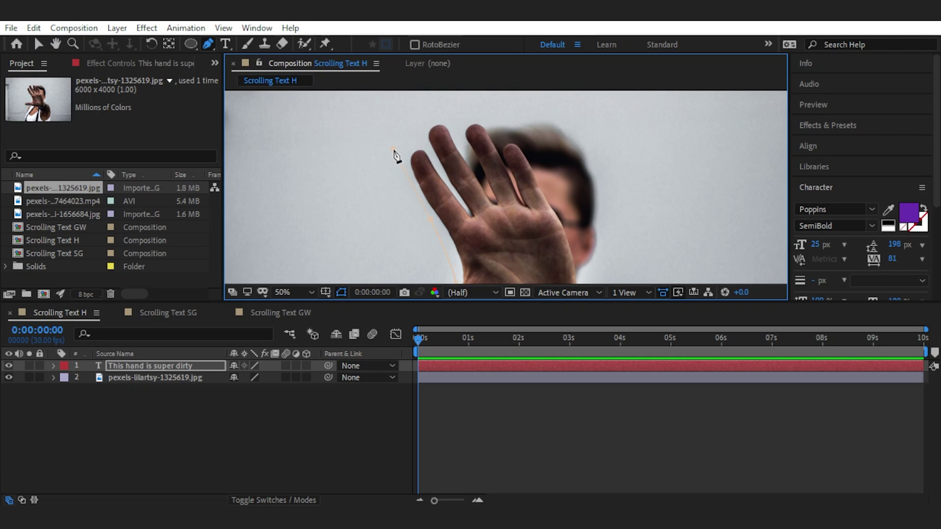
left_click(401, 136)
left_click(455, 104)
left_click(476, 112)
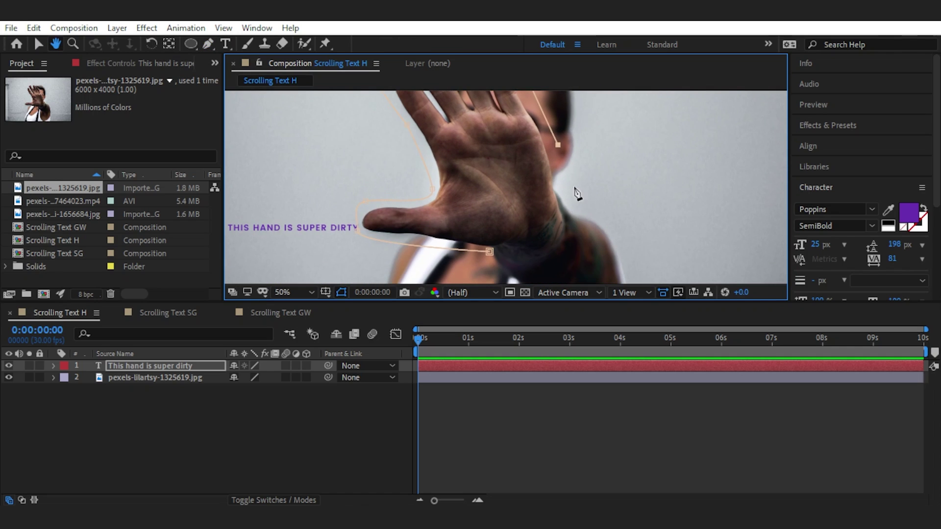
key("g")
left_click(572, 205)
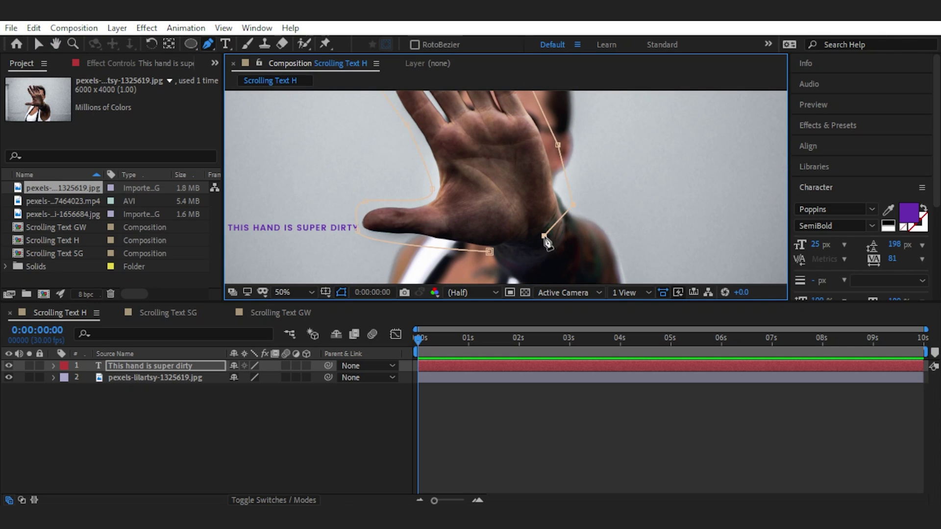
left_click(489, 252)
key("comma")
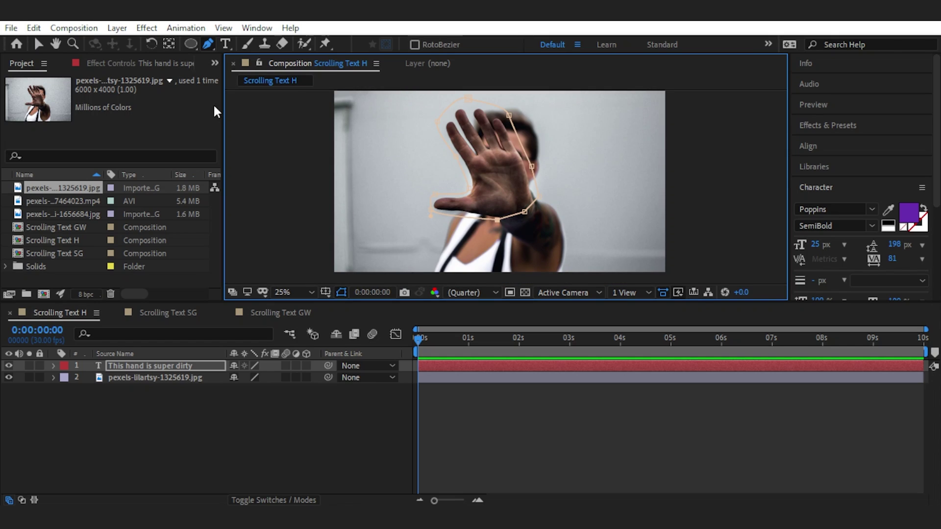
key("v")
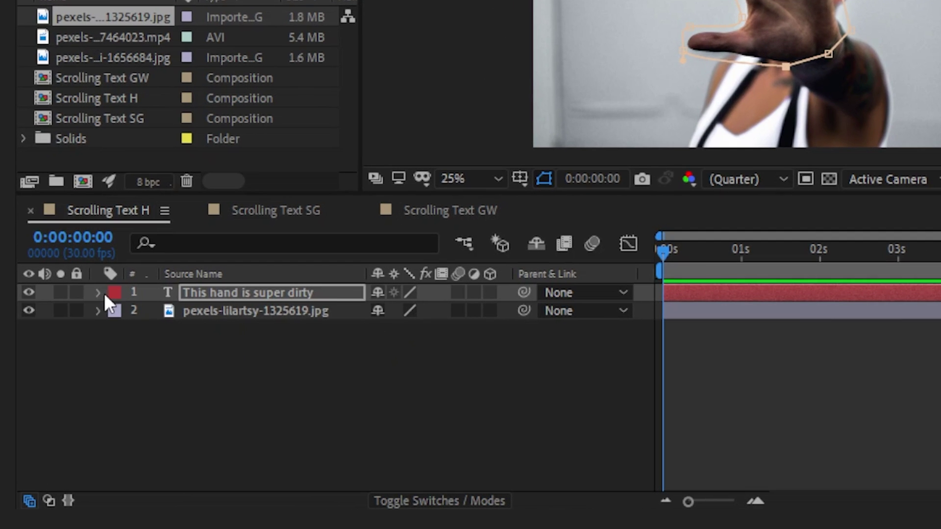
Step: Set the text layer's path to Mask 1 and turn on Reverse Path
left_click(98, 293)
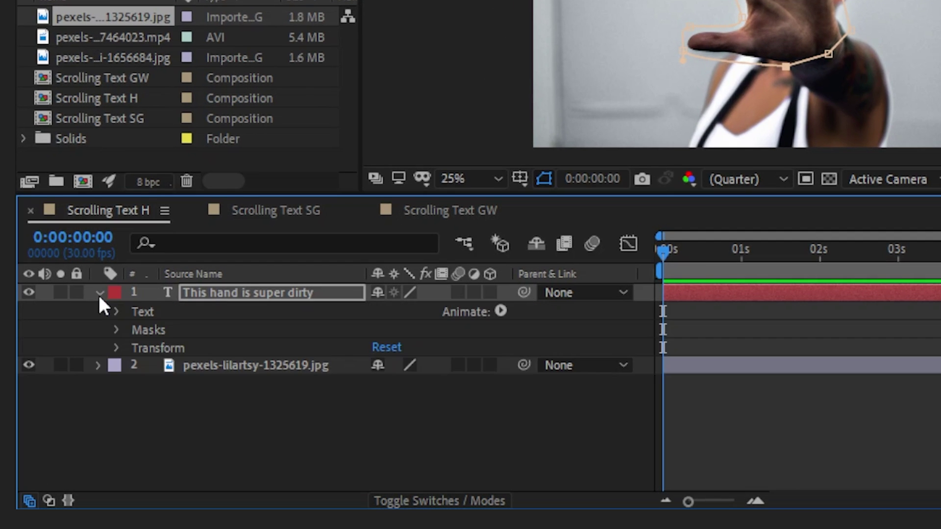
left_click(116, 312)
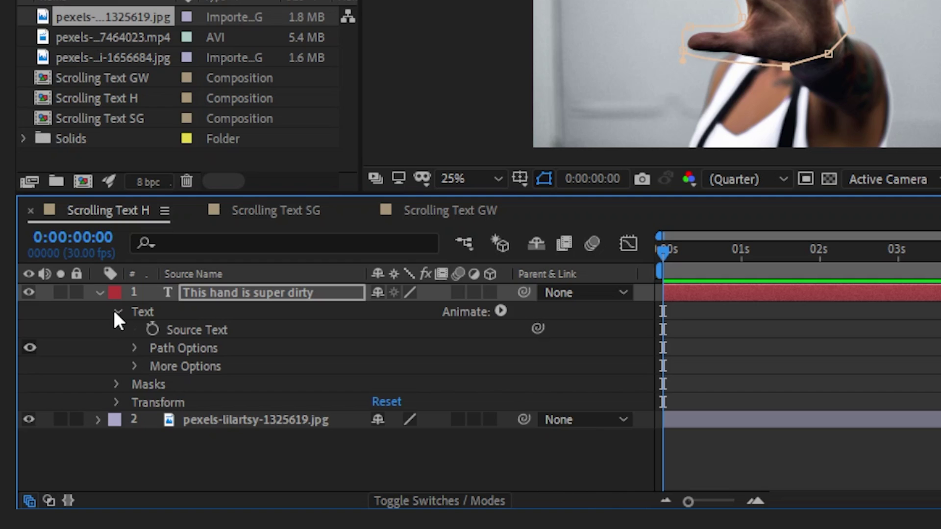
left_click(132, 348)
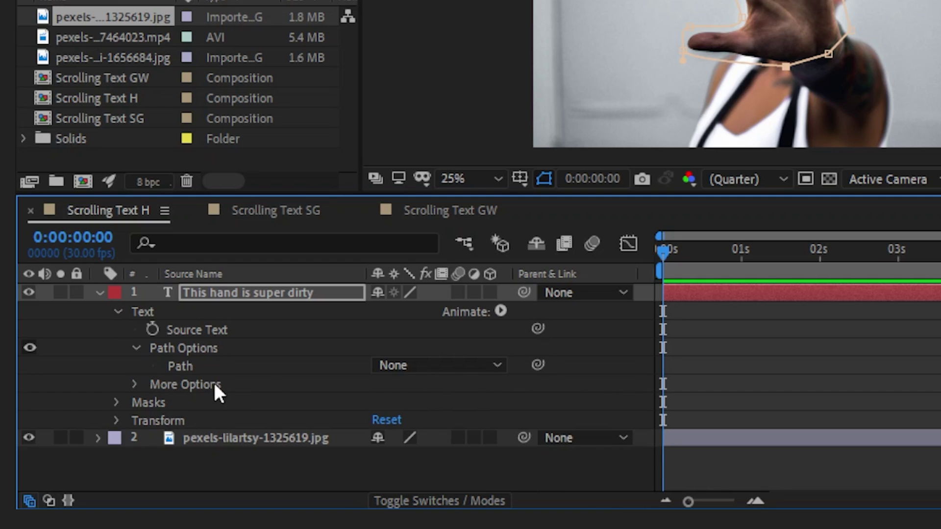
left_click(487, 367)
left_click(454, 420)
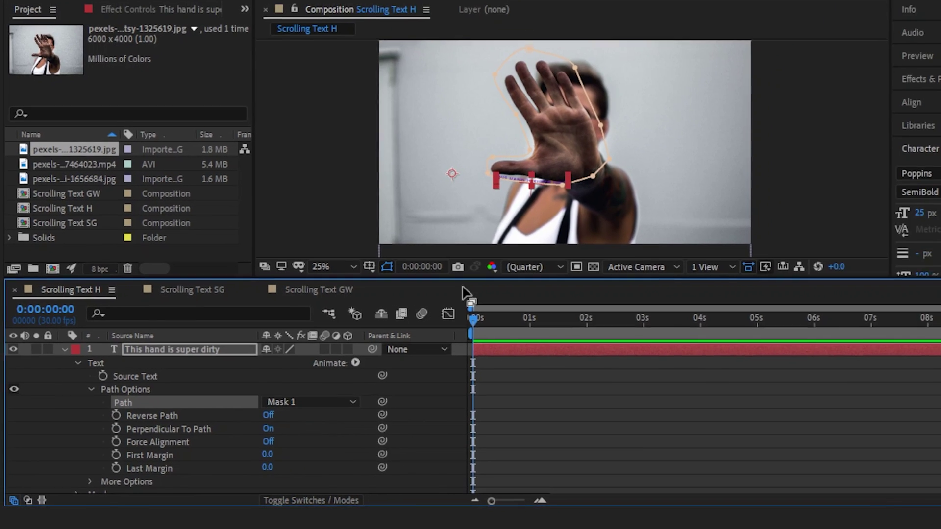
scroll(520, 204, "up", 2)
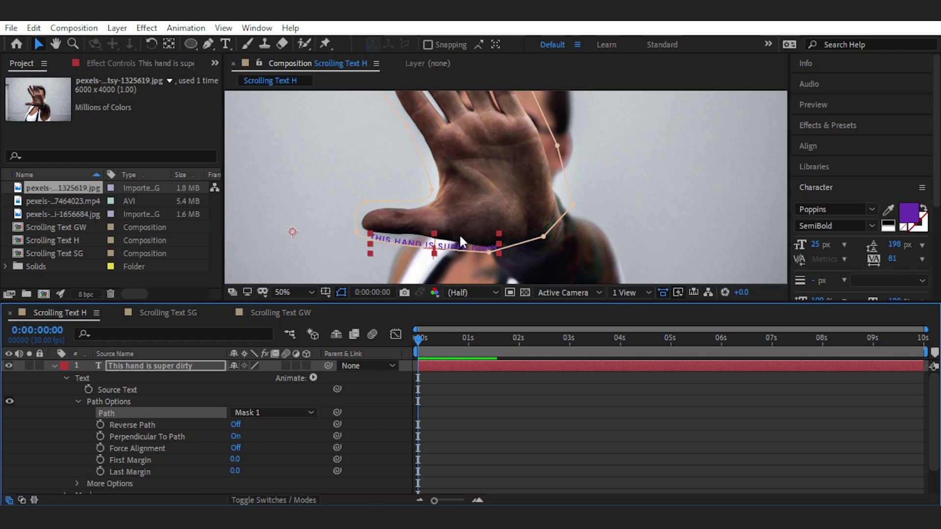
left_click(236, 424)
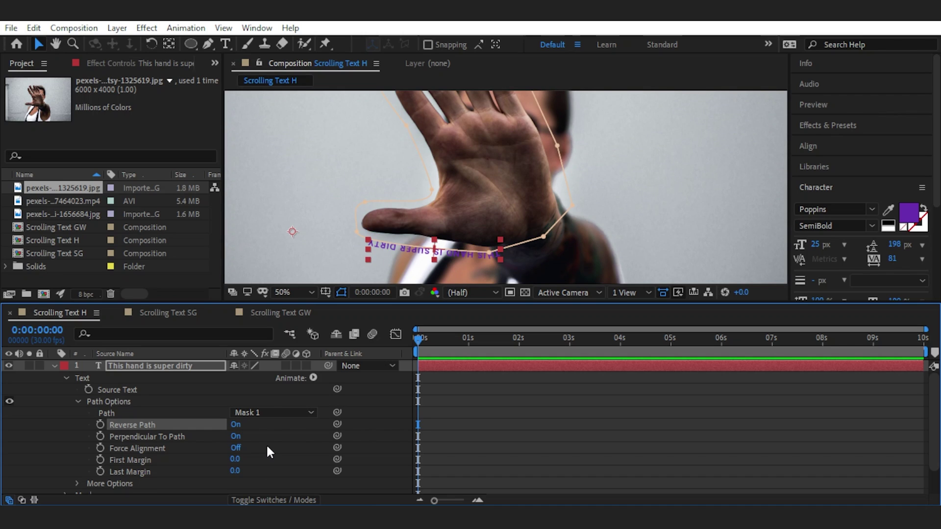
Step: Try Perpendicular To Path off and Force Alignment on for the path text, restoring each setting
left_click(236, 437)
left_click(237, 437)
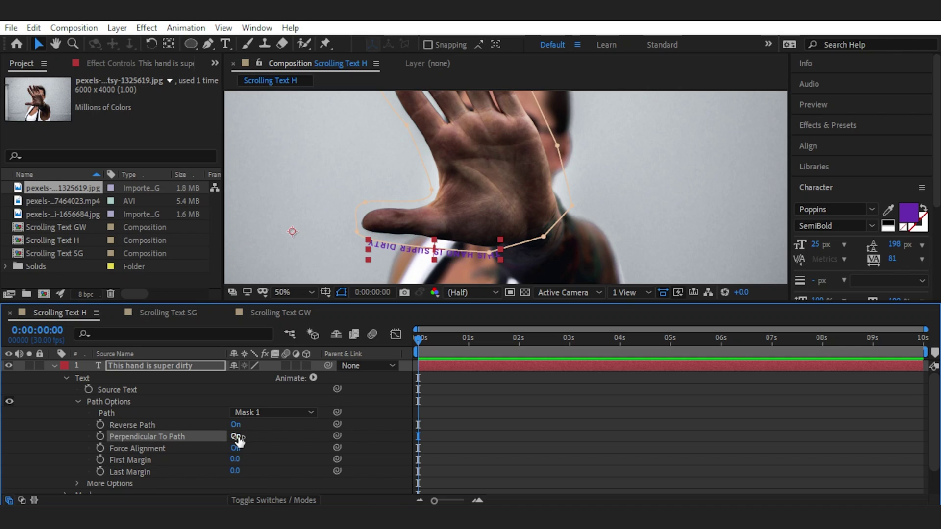
left_click(236, 448)
scroll(525, 219, "down", 2)
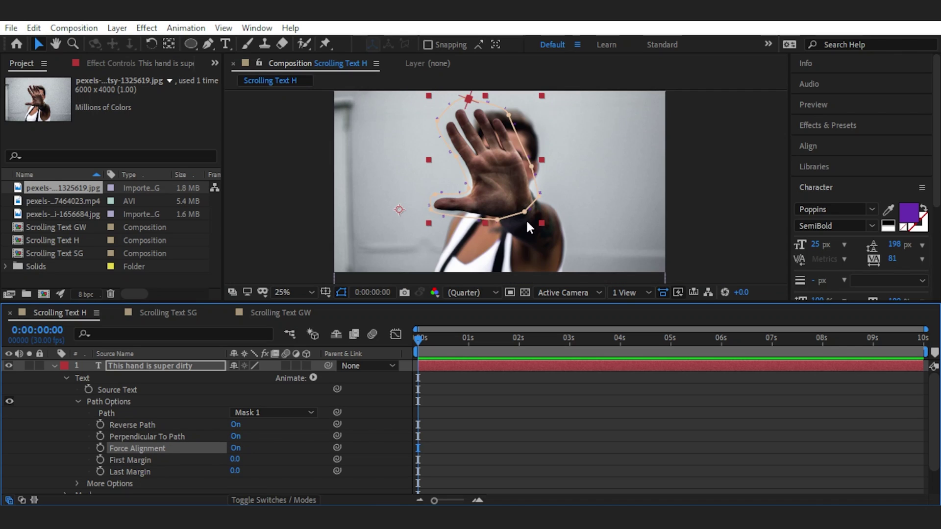
left_click(237, 449)
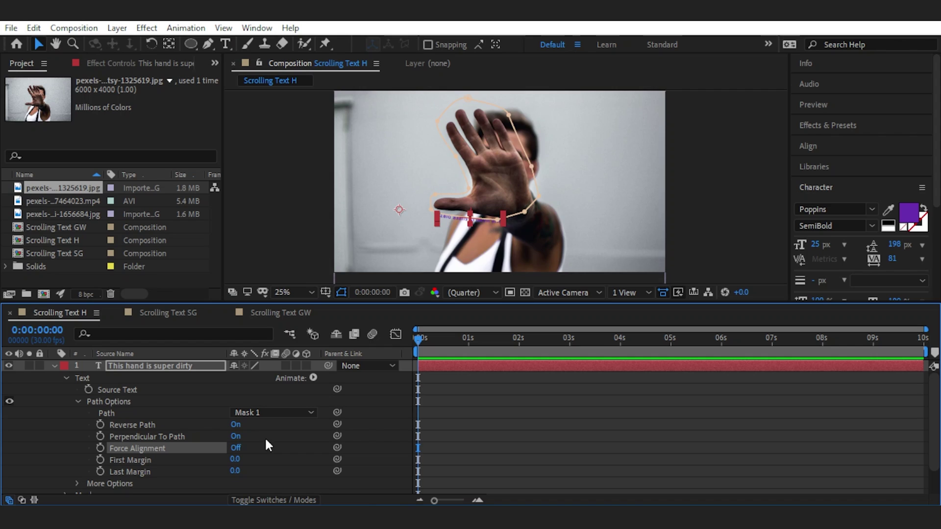
key("period")
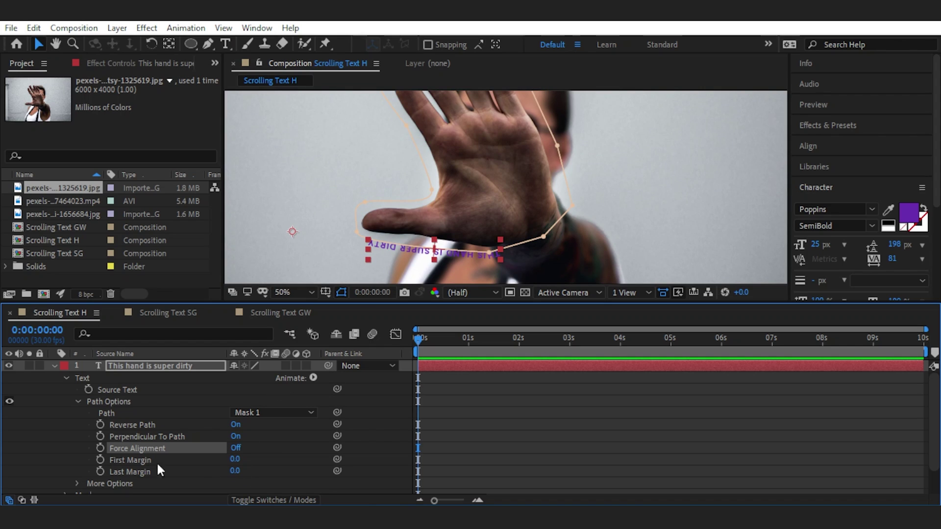
Step: Try sliding the text along the mask with First Margin and reset the value to 0
left_click_drag(234, 461, 321, 455)
left_click(239, 460)
type("0")
left_click(300, 457)
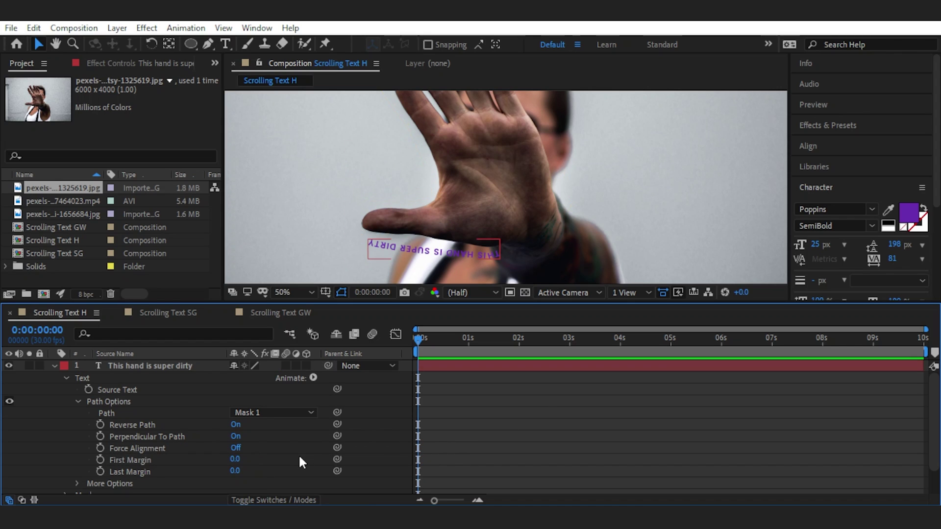
left_click(236, 459)
left_click(275, 460)
Step: Keyframe First Margin from 0 at the start of the composition to 722 at 0:00:02:29
left_click(100, 459)
left_click_drag(418, 339, 568, 346)
left_click_drag(239, 461, 704, 424)
Step: Fit the composition in the viewer and preview the First Margin animation from the first frame
left_click(294, 292)
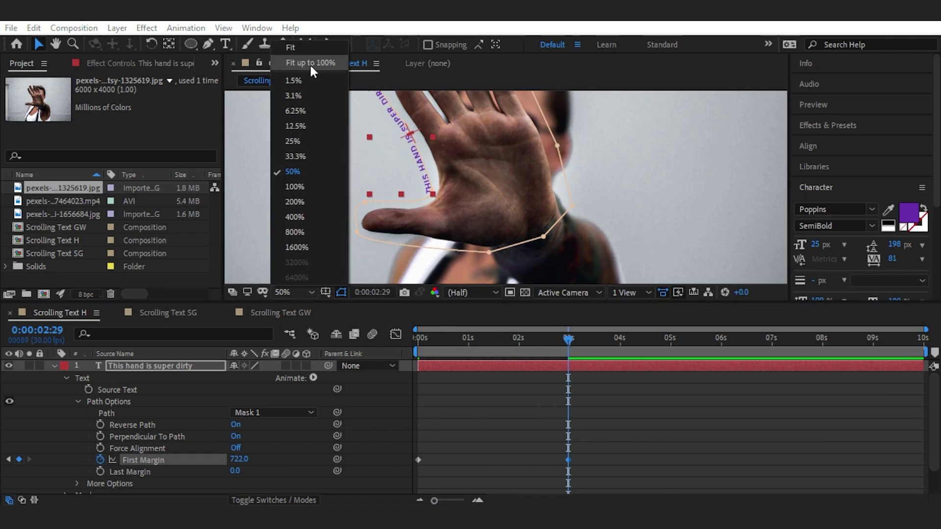
left_click(311, 65)
left_click_drag(569, 340, 384, 350)
key("Home")
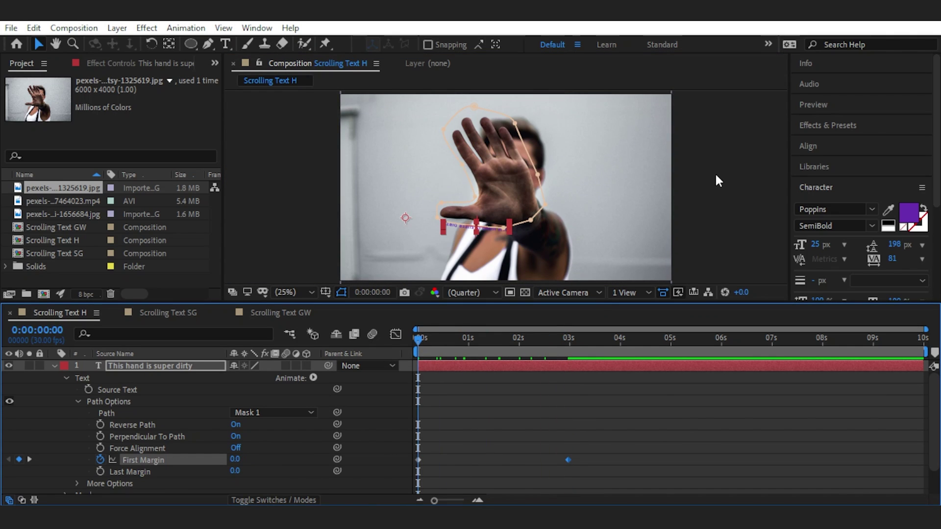
key("space")
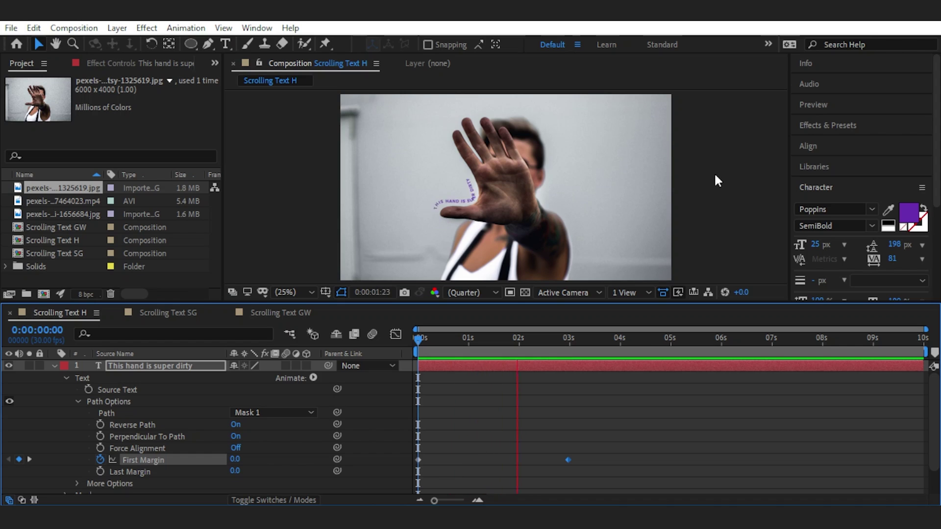
key("space")
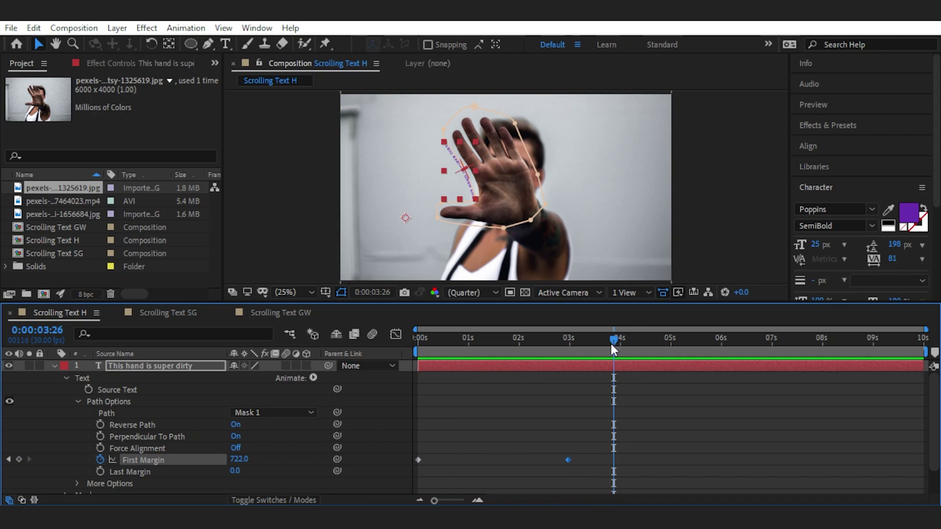
left_click_drag(611, 344, 372, 359)
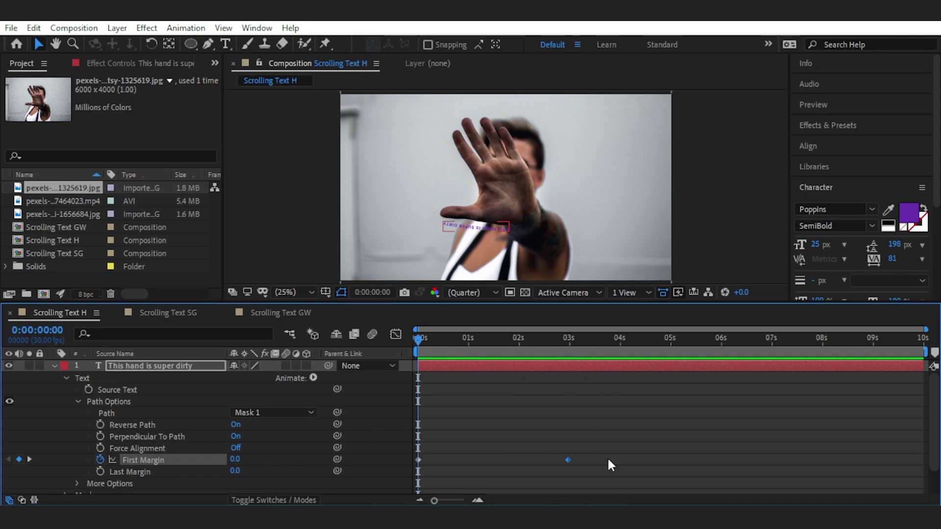
Step: Delete both First Margin keyframes
left_click_drag(607, 457, 402, 470)
key("Delete")
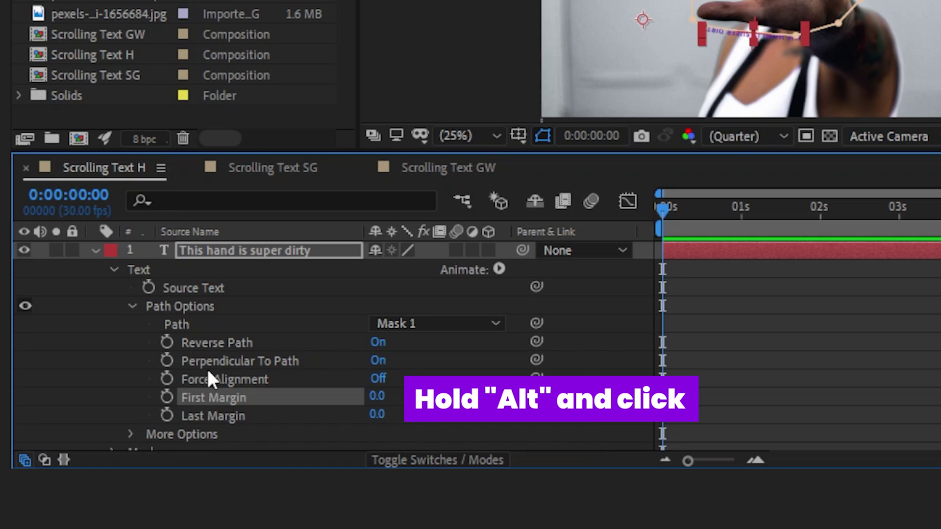
Step: Add the expression time*50 to the text layer's First Margin and preview the scrolling text
left_click(167, 396, "alt")
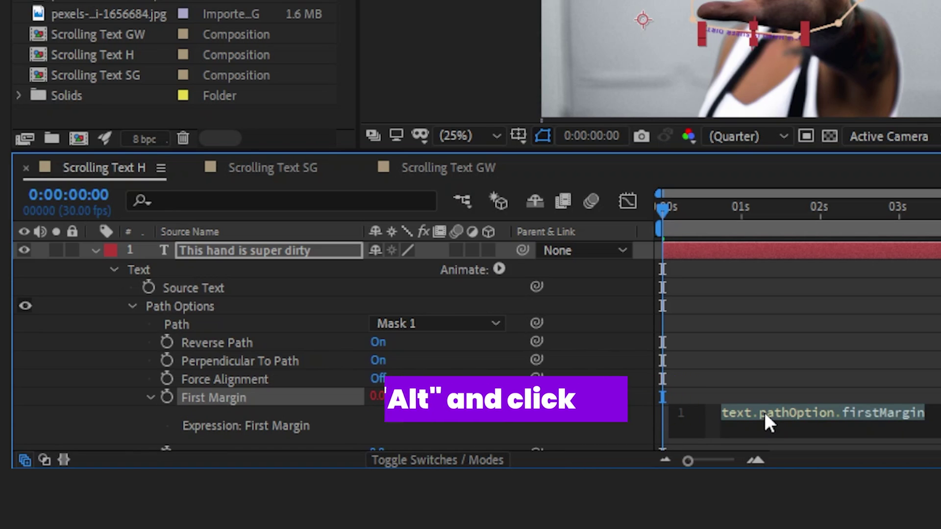
type("time")
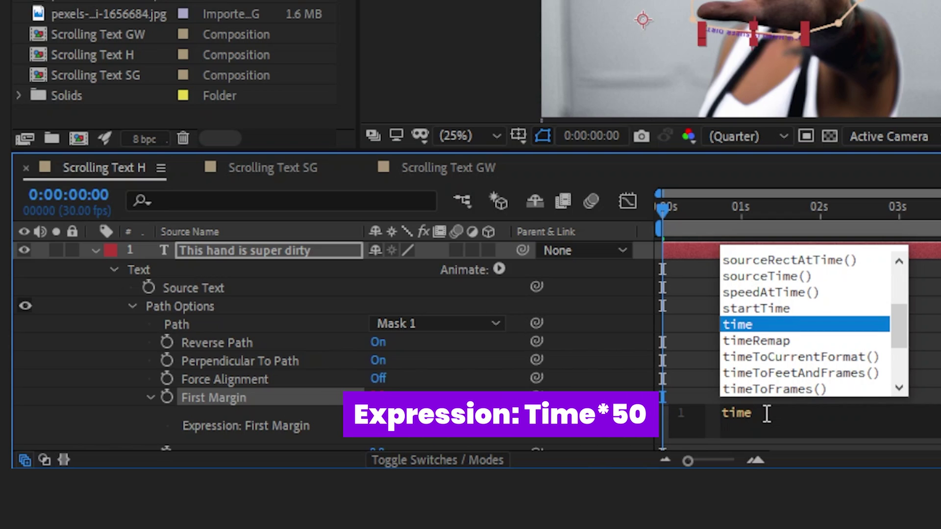
type("*")
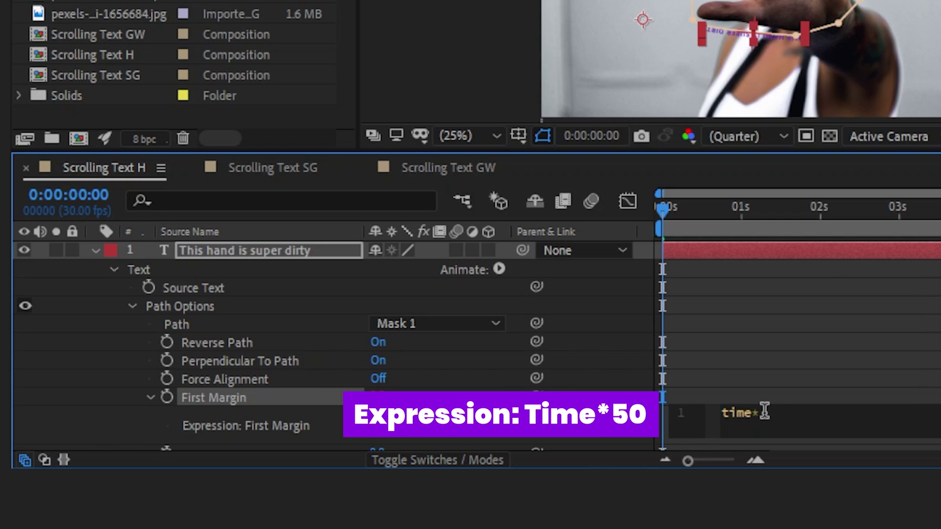
type("50")
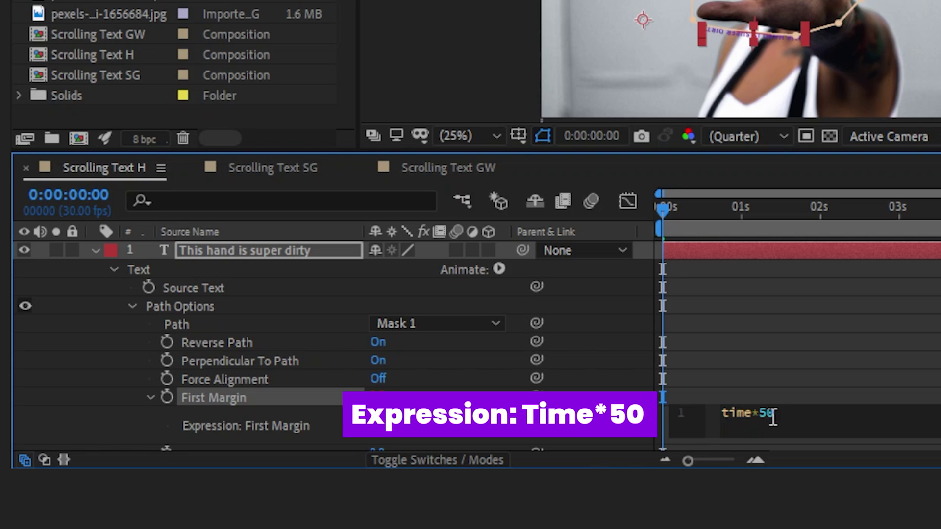
left_click(711, 358)
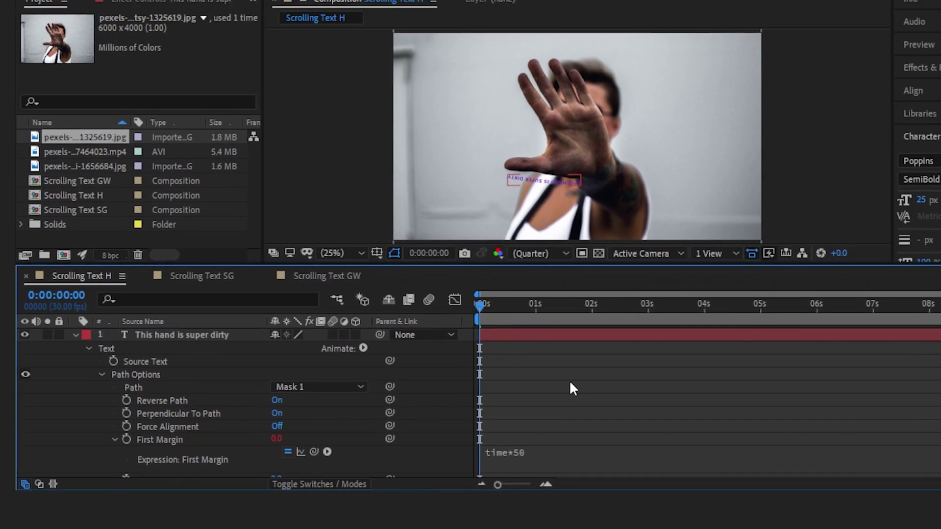
key("space")
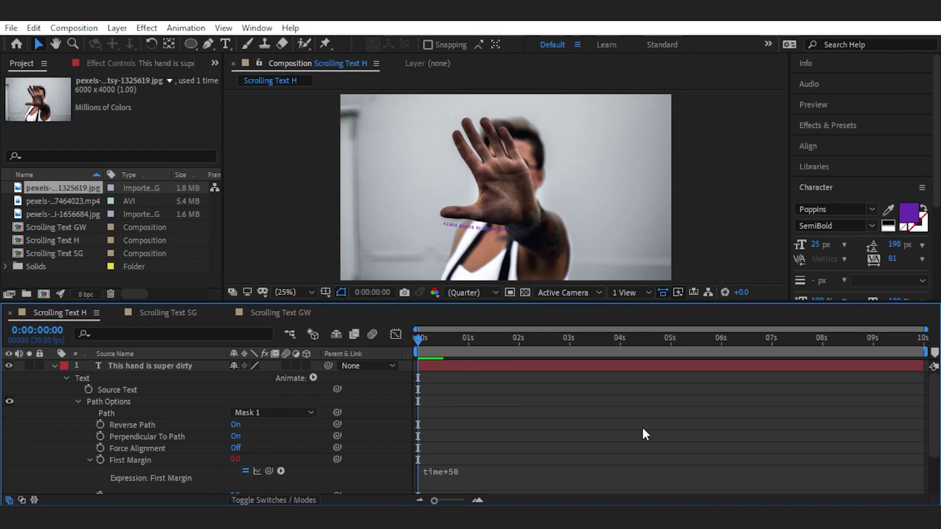
key("space")
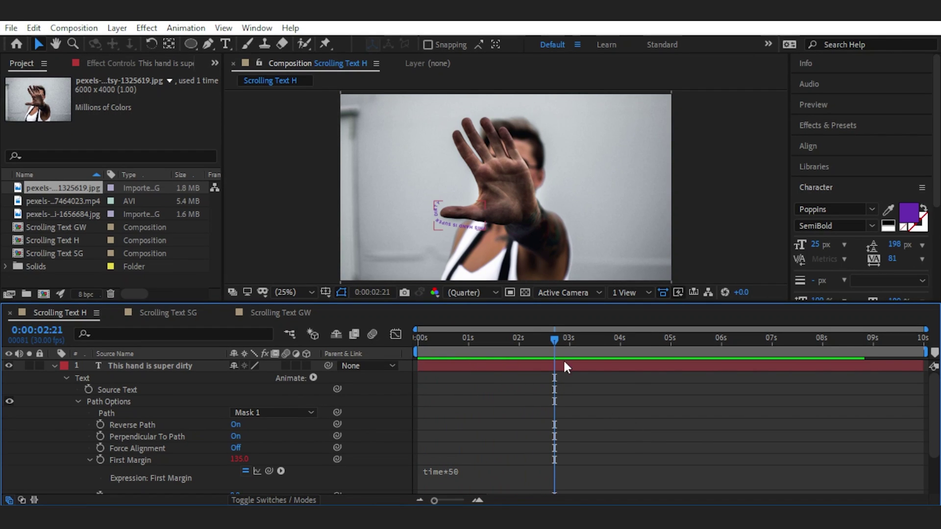
Step: Change the First Margin expression to time*100 and preview the scrolling speed
left_click(470, 472)
type("100")
left_click(490, 439)
key("space")
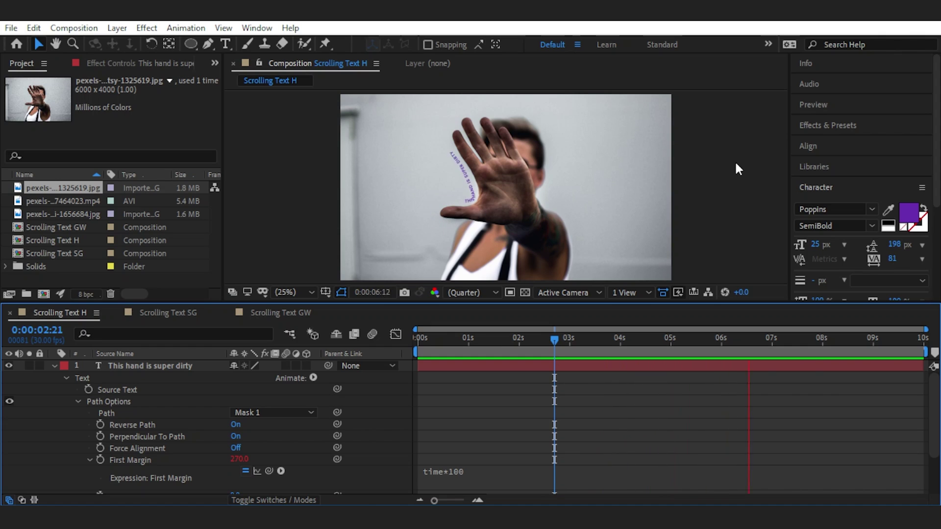
Step: Change the First Margin expression to time*200, preview it from the first frame, and return to the start of the composition
left_click(516, 472)
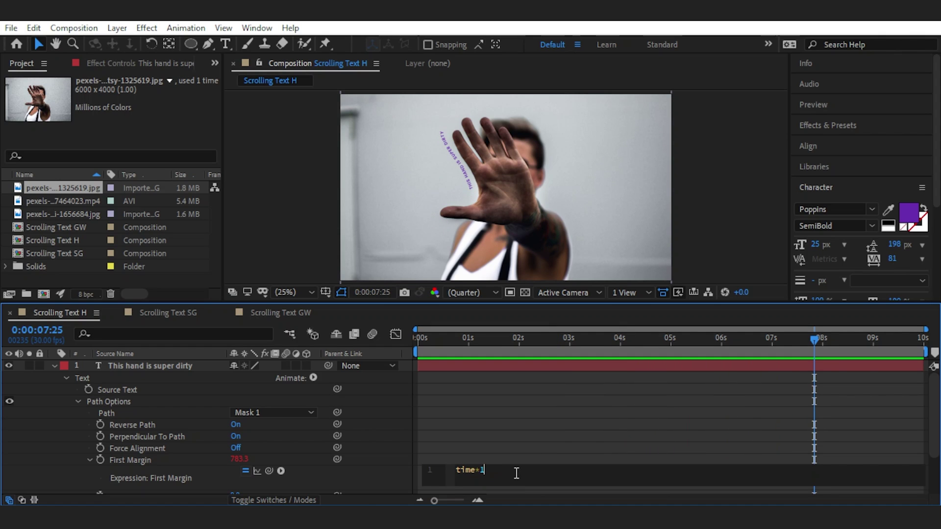
type("200")
key("KP_Enter")
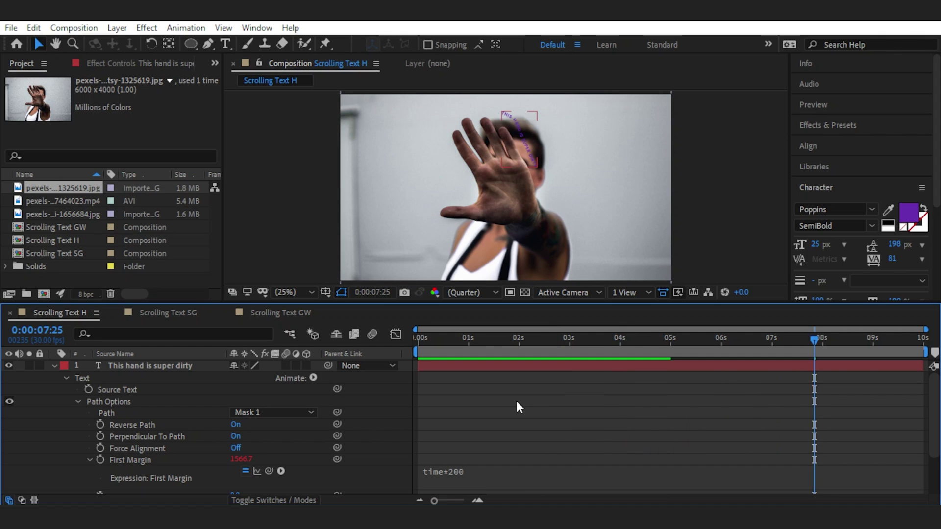
key("Home")
key("space")
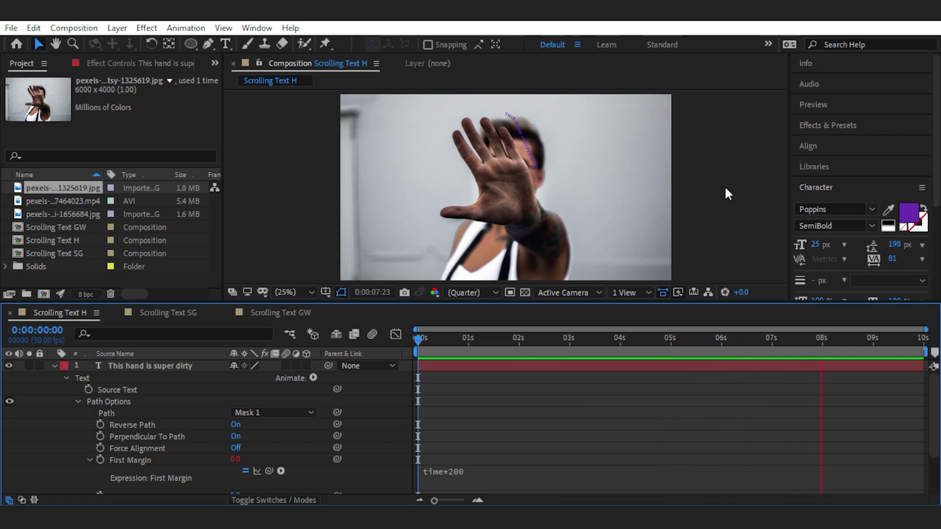
key("space")
left_click_drag(483, 338, 413, 337)
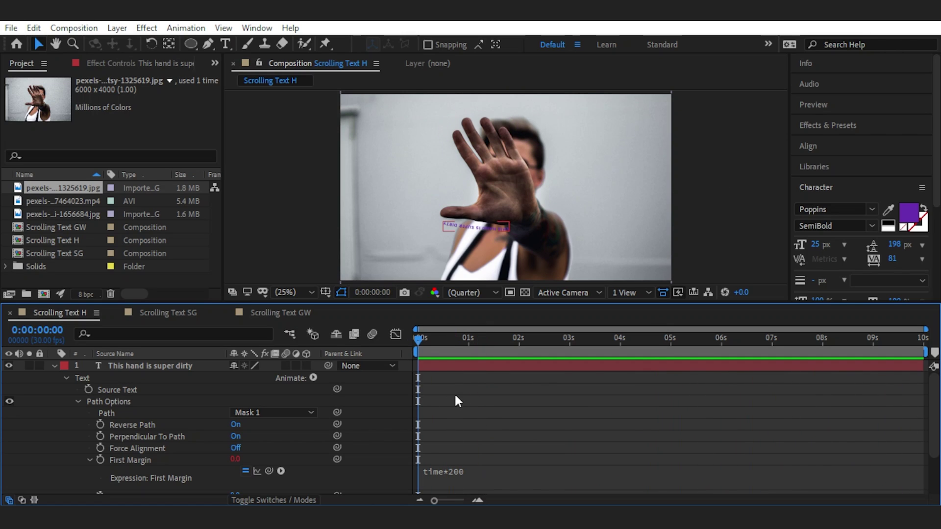
Step: Duplicate the phrase "This hand is super dirty" within the text layer until it fills the whole mask path around the hand
double_click(188, 365)
scroll(453, 235, "up", 2)
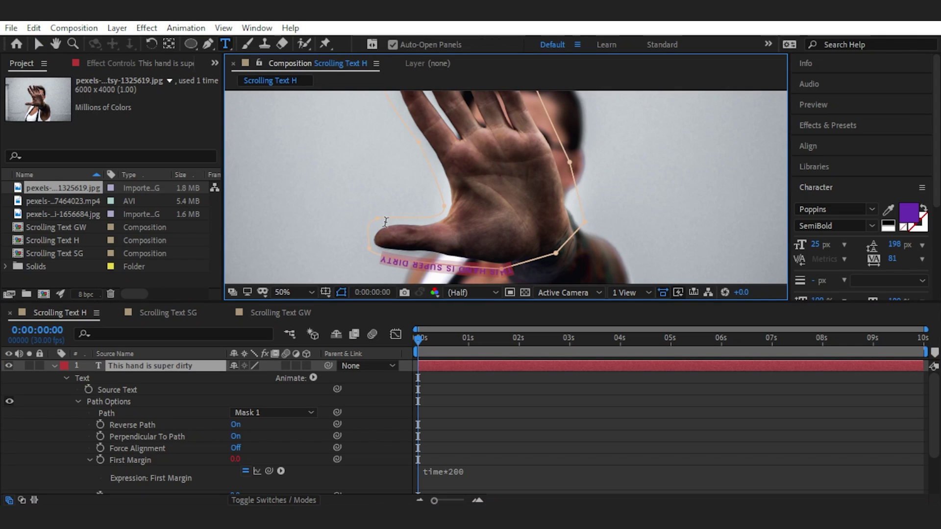
left_click(385, 223)
key("ctrl+a")
key("ctrl+c")
key("Right")
key("ctrl+v")
key("ctrl+v")
key("ctrl+v")
key("ctrl+v")
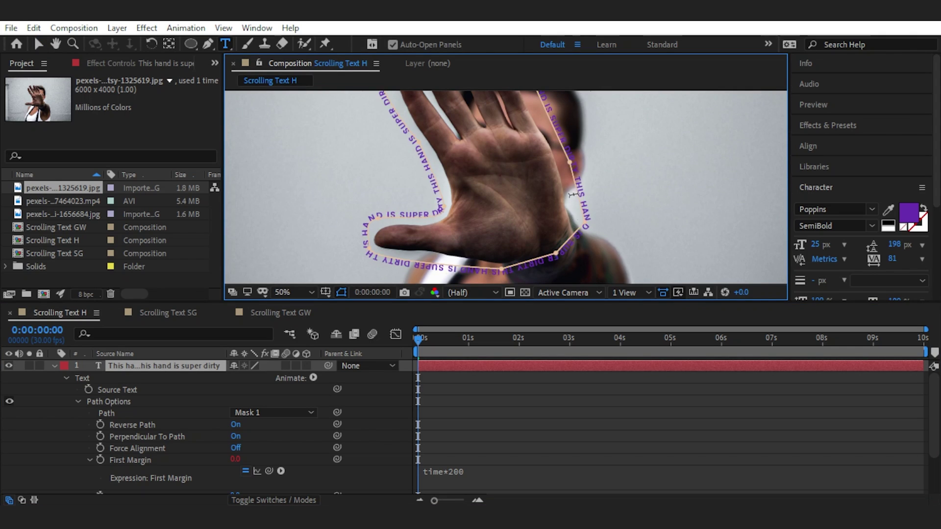
scroll(622, 204, "down", 2)
key("ctrl+v")
Step: Set the font size of all the path text to 25.5 px
key("ctrl+a")
left_click(819, 243)
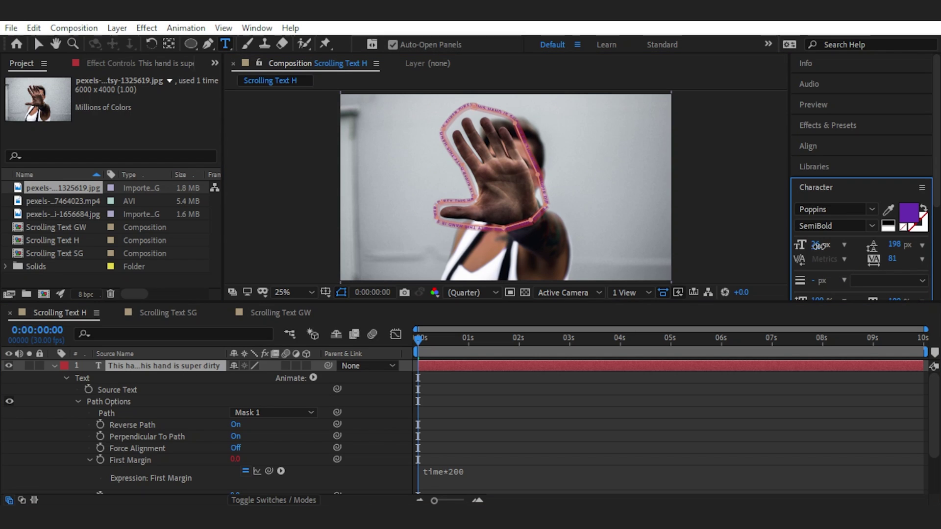
type("25.5")
key("Return")
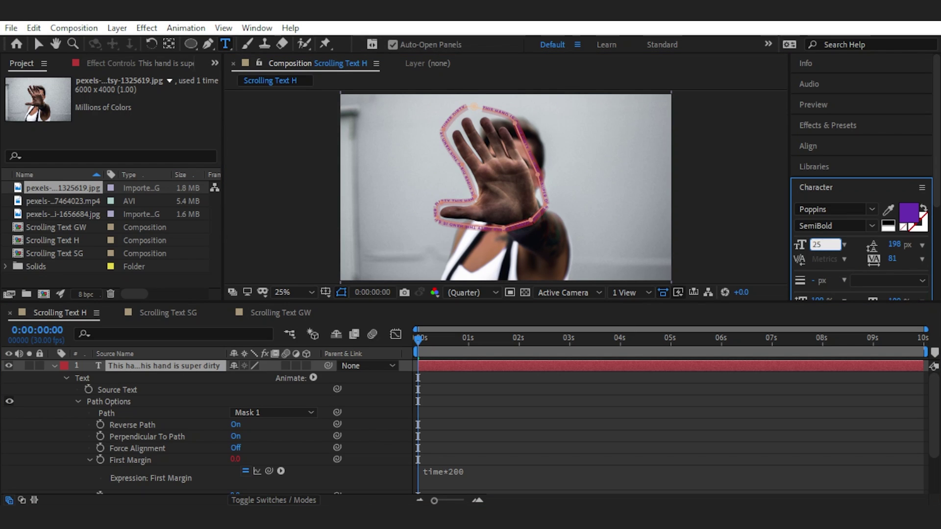
Step: Collapse the text layer's properties and preview the continuous scroll around the hand
left_click(55, 366)
left_click(334, 429)
key("space")
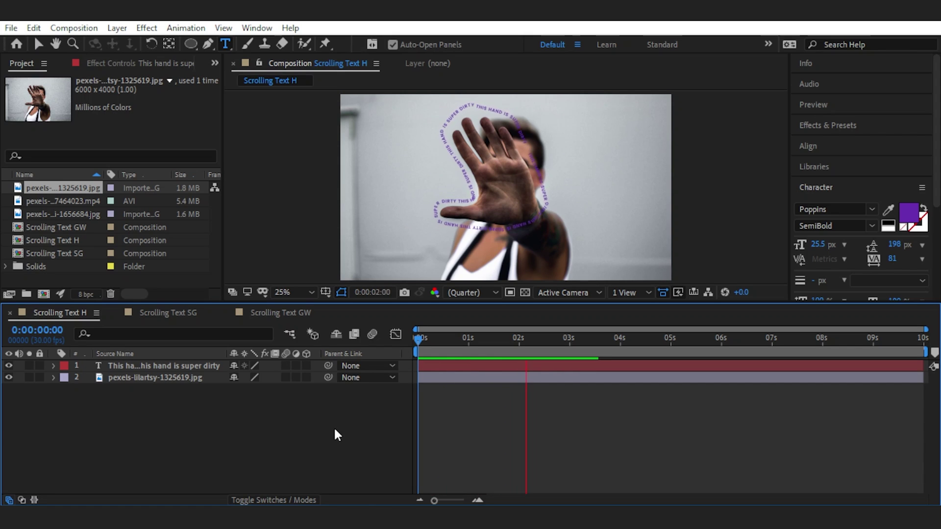
Step: Reveal Mask 1 on the text layer and activate the Pen tool followed by the Ellipse tool as ways to draw mask paths
left_click(54, 366)
left_click(65, 390)
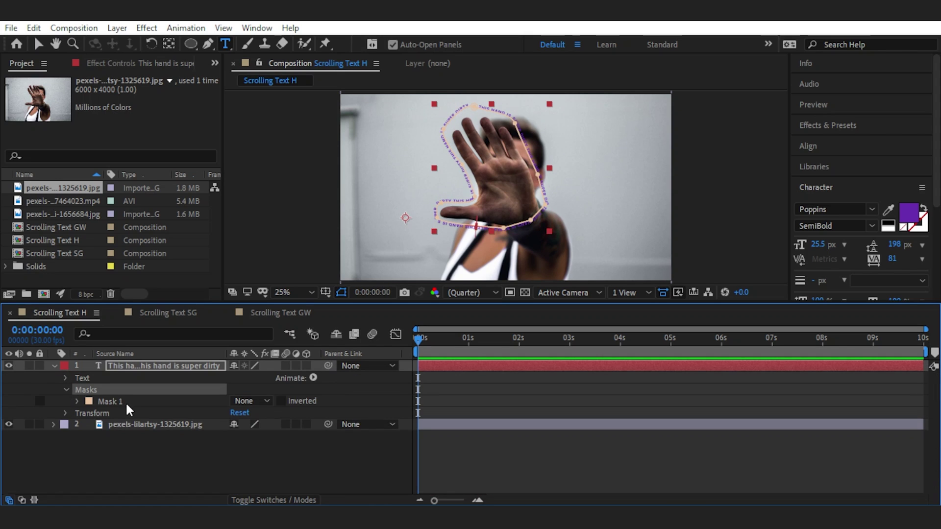
left_click(208, 44)
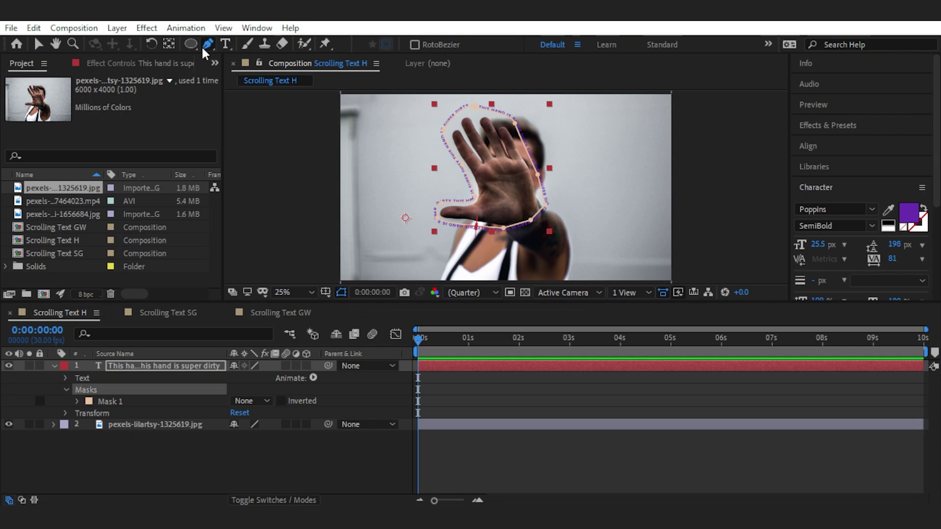
left_click(191, 44)
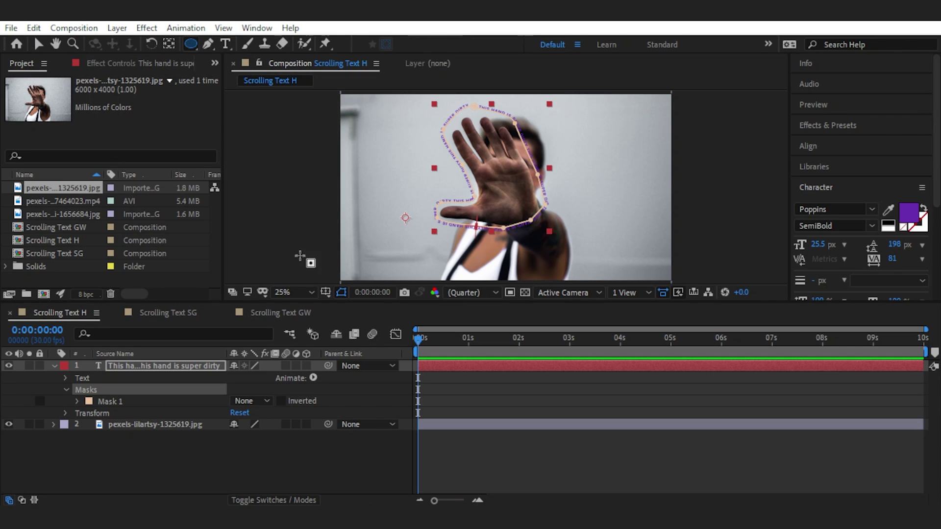
Step: Examine the text paths in the Scrolling Text SG and Scrolling Text GW compositions by scrubbing, with a rectangle shape tool active for the latter
left_click(190, 317)
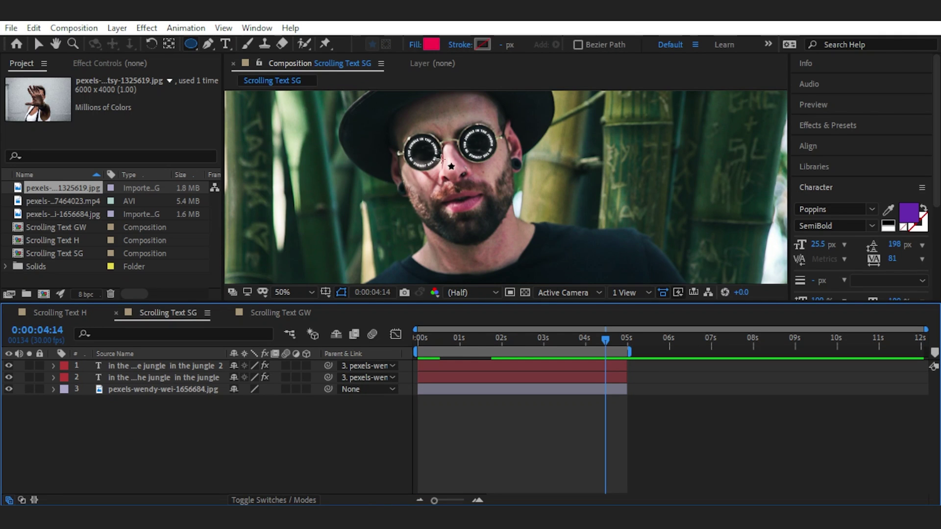
left_click_drag(606, 339, 450, 341)
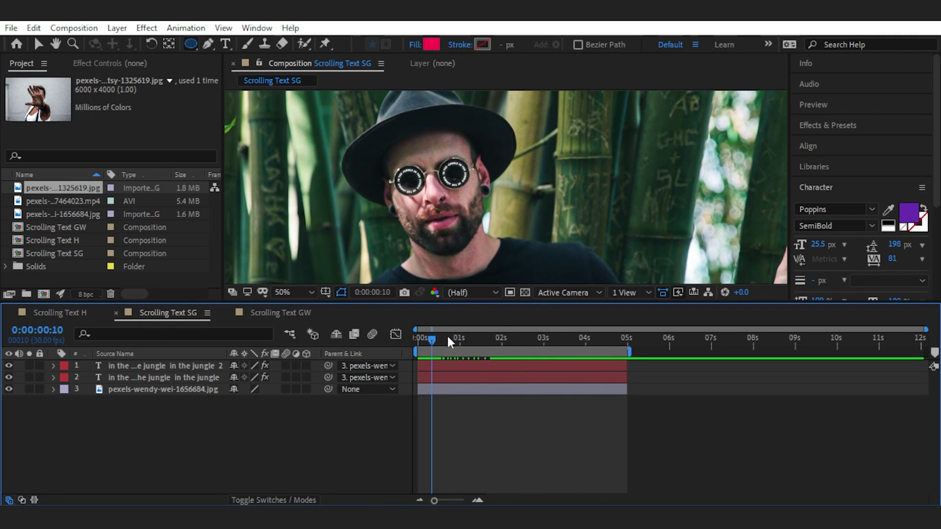
left_click(280, 313)
left_click_drag(191, 43, 252, 58)
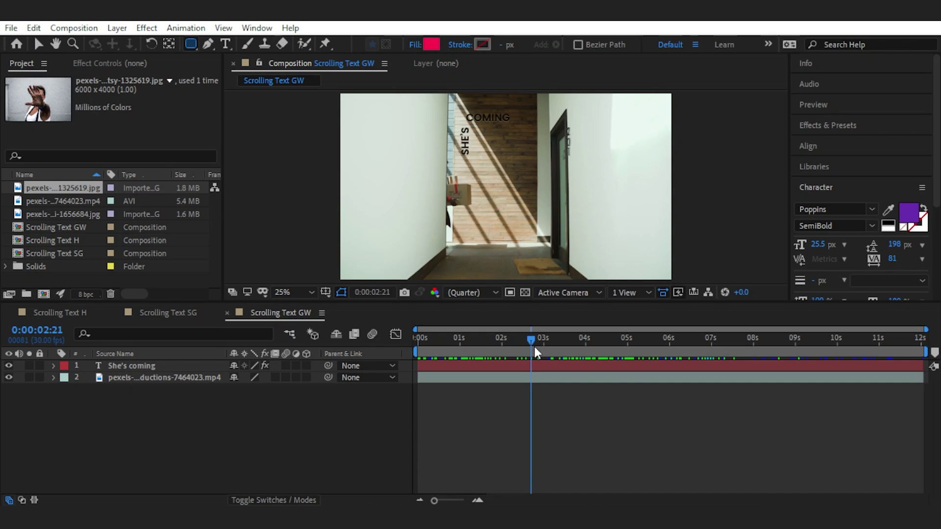
left_click_drag(535, 352, 670, 342)
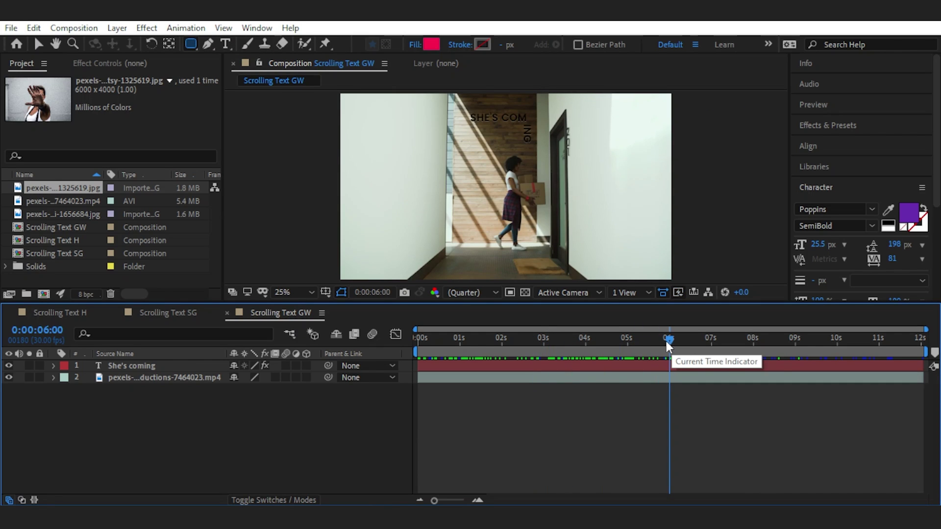